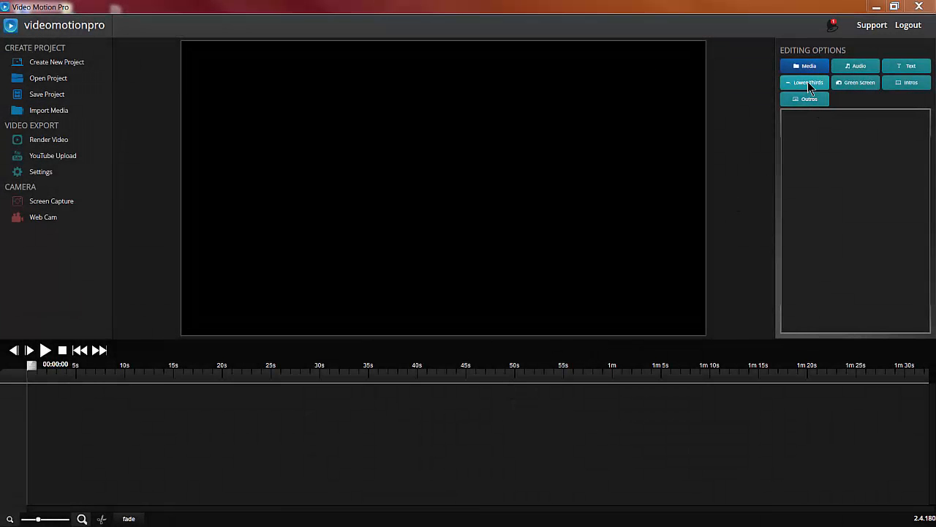
# Step: Check the software update notice and view the Video Motion Pro installation in the other desktop session
pyautogui.click(836, 23)
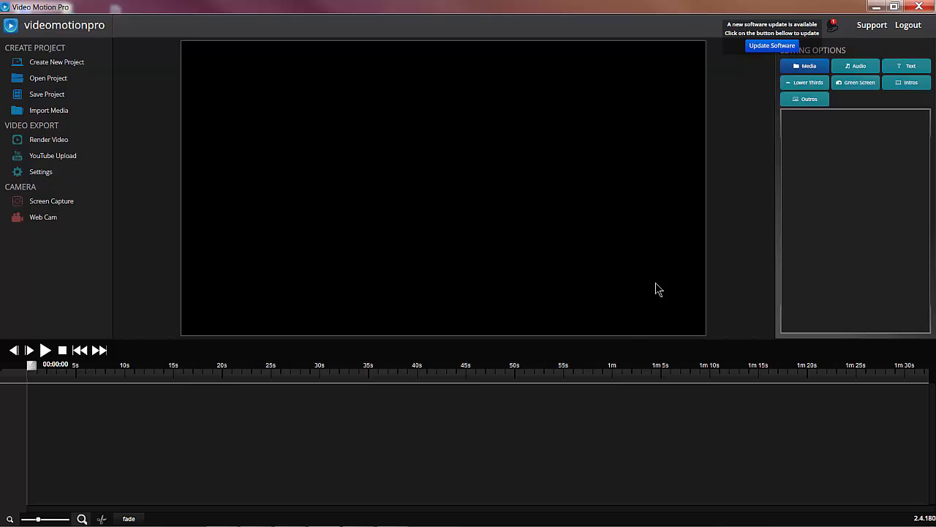
pyautogui.moveTo(393, 524)
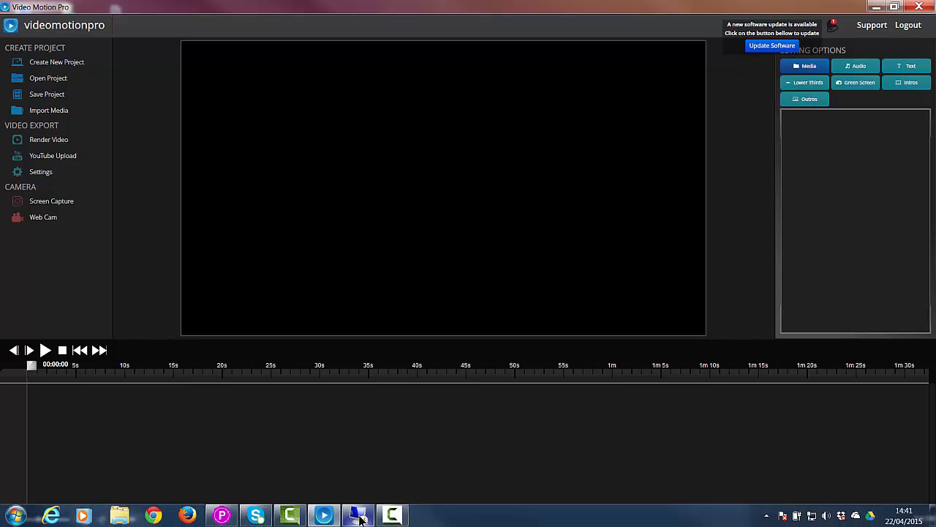
pyautogui.click(357, 515)
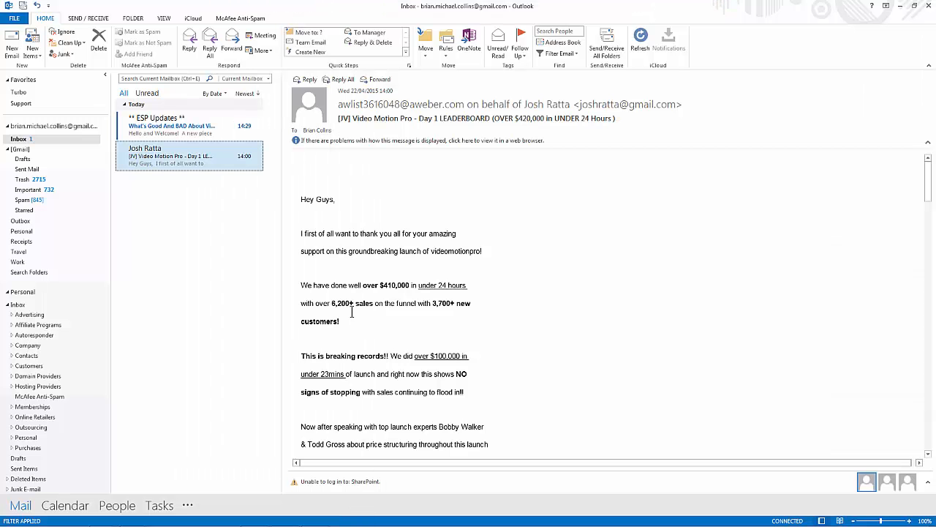
pyautogui.click(901, 5)
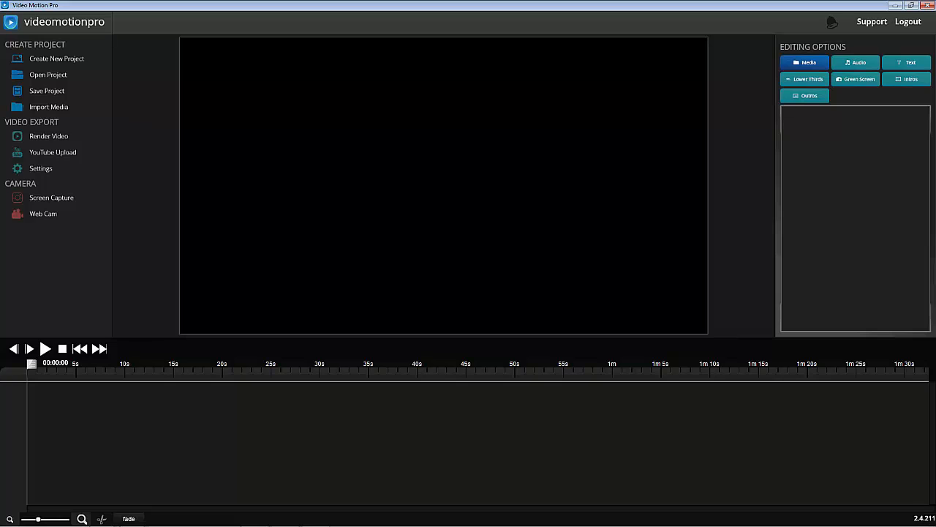
pyautogui.moveTo(252, 524)
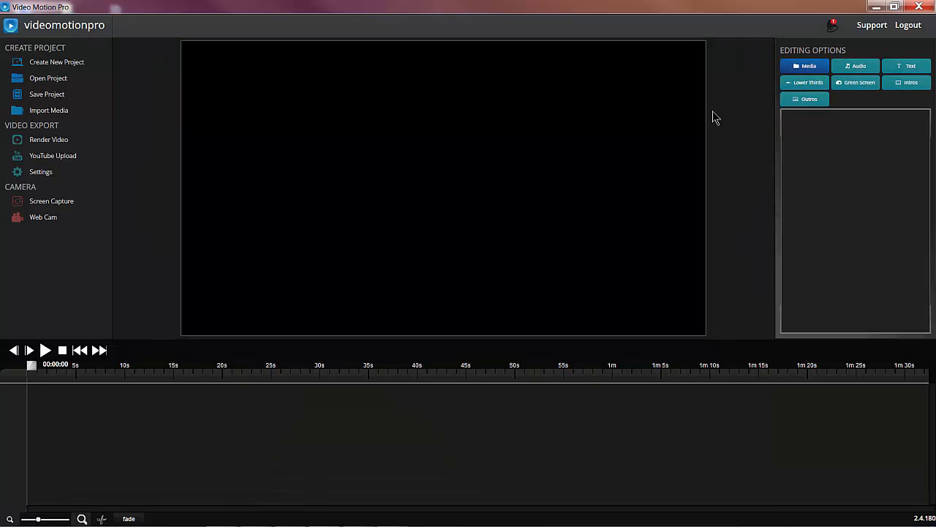
# Step: Create a new project named "First Impressions"
pyautogui.click(69, 64)
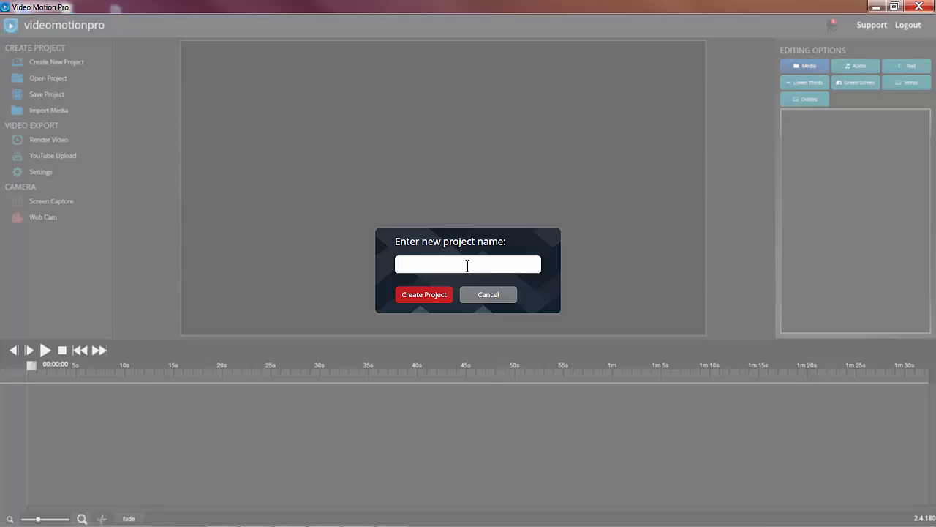
pyautogui.write('First Impressions')
pyautogui.click(431, 299)
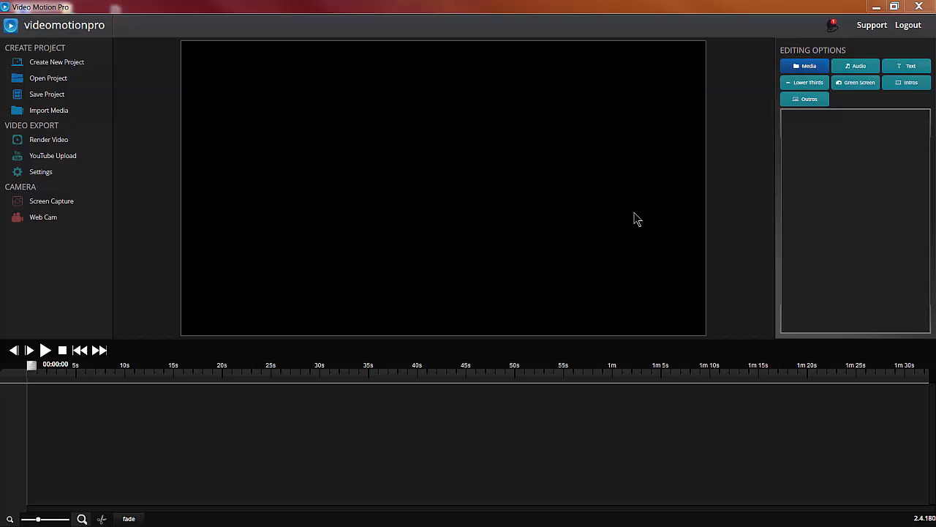
# Step: Choose the "Quick Slide Reveal (4 secs)" template for a new intro video
pyautogui.click(913, 85)
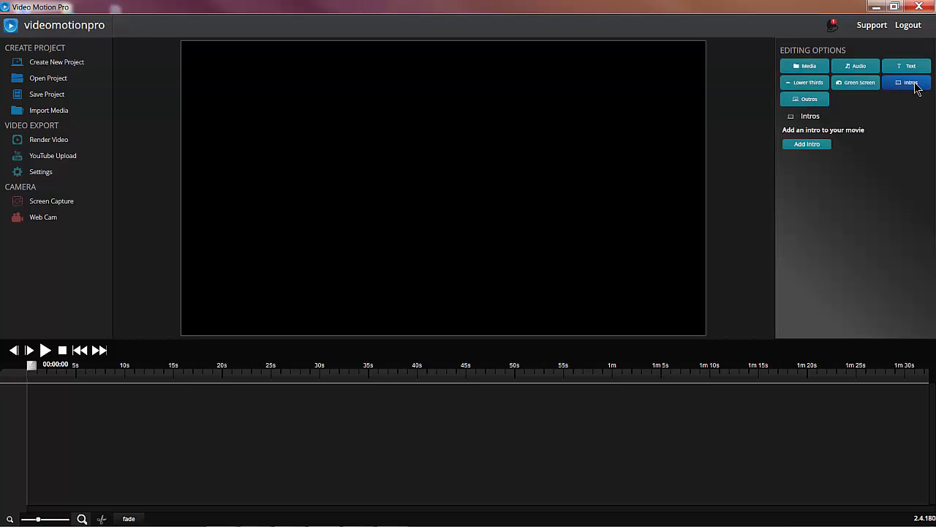
pyautogui.click(796, 145)
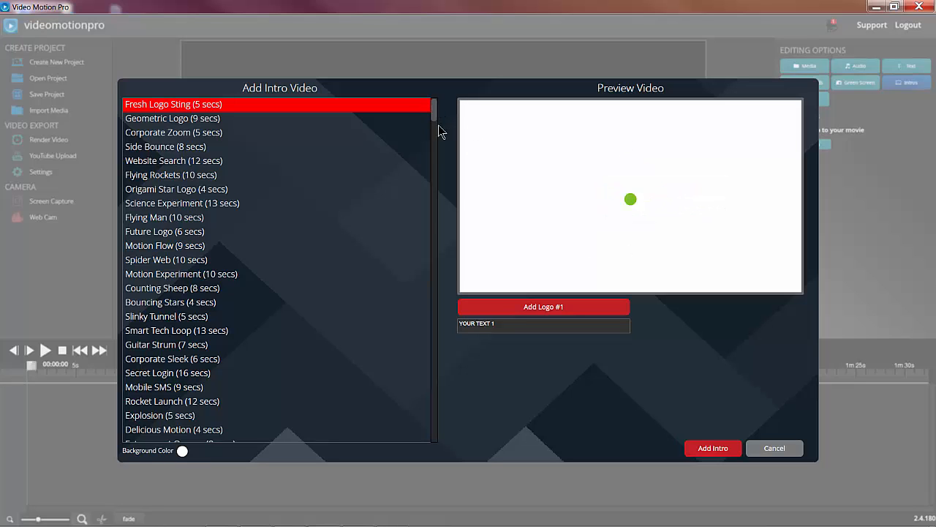
pyautogui.moveTo(435, 117); pyautogui.dragTo(445, 435)
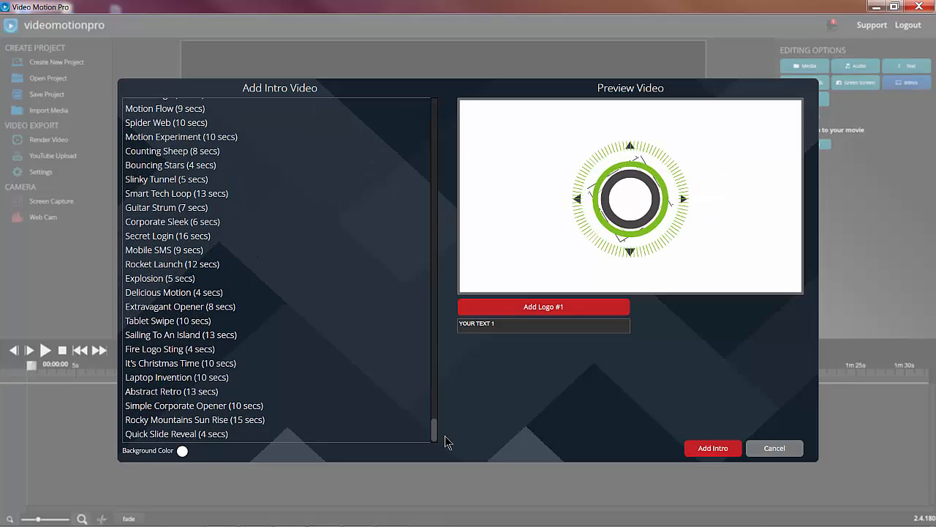
pyautogui.click(207, 434)
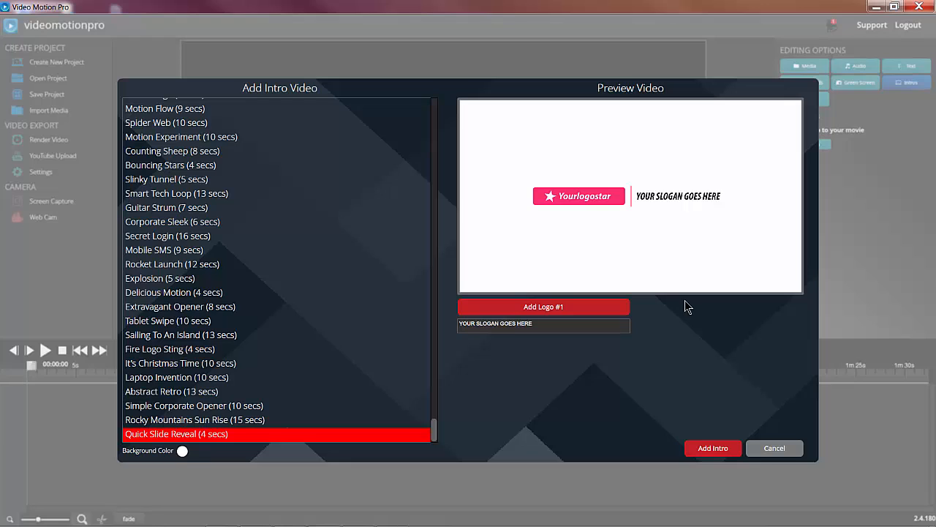
# Step: Replace the intro's placeholder slogan with the presenter's personal website address
pyautogui.click(556, 327)
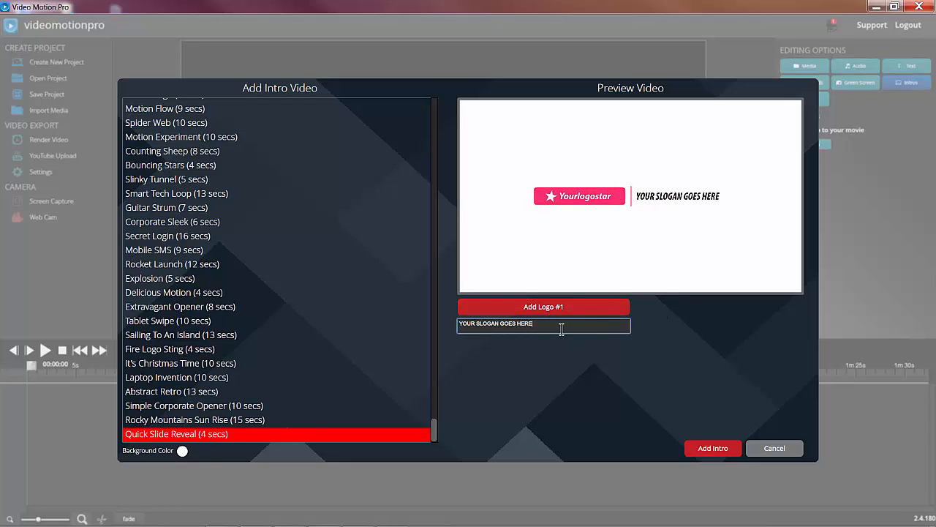
pyautogui.press('BackSpace')
pyautogui.press('BackSpace')
pyautogui.press('BackSpace')
pyautogui.press('BackSpace')
pyautogui.press('BackSpace')
pyautogui.press('BackSpace')
pyautogui.press('BackSpace')
pyautogui.press('BackSpace')
pyautogui.press('BackSpace')
pyautogui.press('BackSpace')
pyautogui.press('BackSpace')
pyautogui.press('BackSpace')
pyautogui.press('BackSpace')
pyautogui.press('BackSpace')
pyautogui.press('BackSpace')
pyautogui.press('BackSpace')
pyautogui.press('BackSpace')
pyautogui.press('BackSpace')
pyautogui.press('BackSpace')
pyautogui.press('BackSpace')
pyautogui.press('BackSpace')
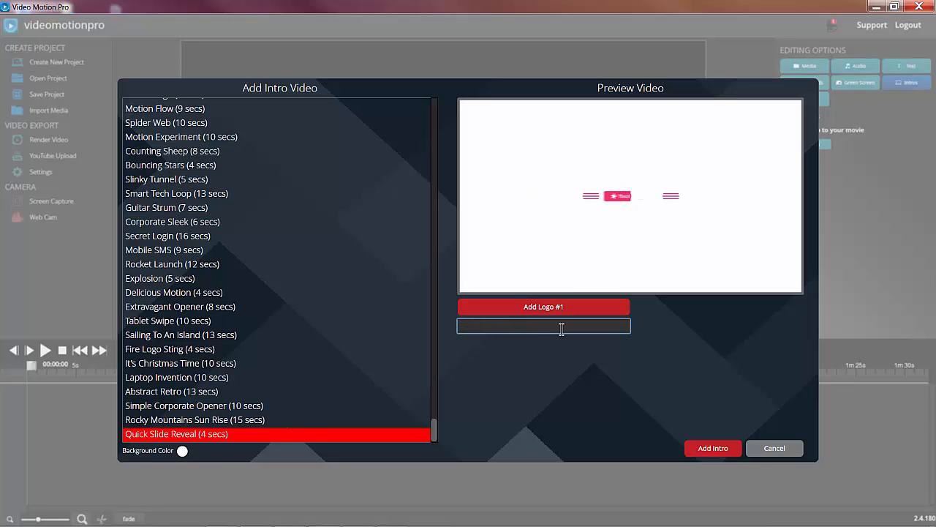
pyautogui.write('B')
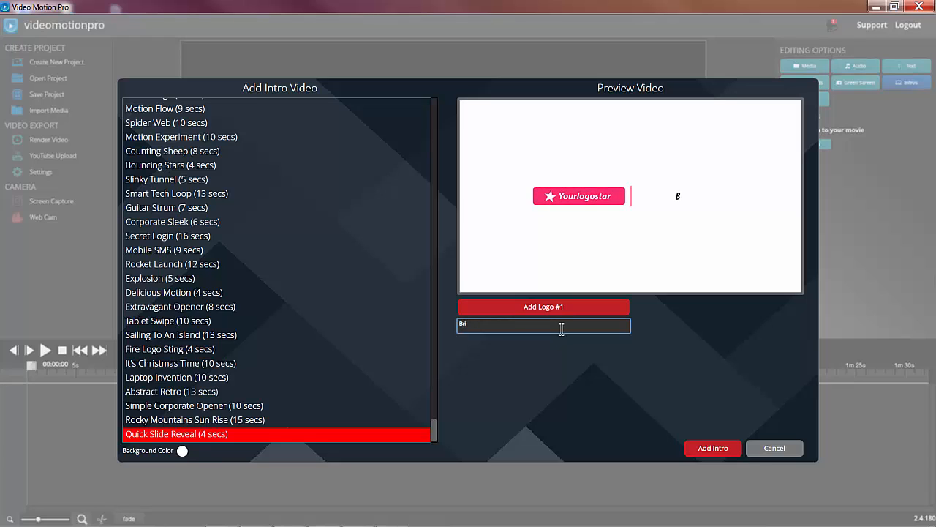
pyautogui.write('ria')
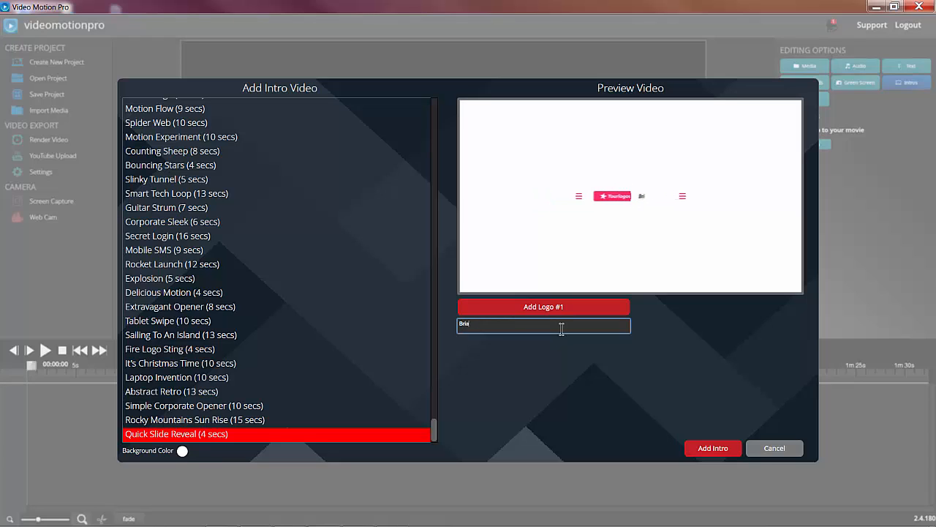
pyautogui.write('n')
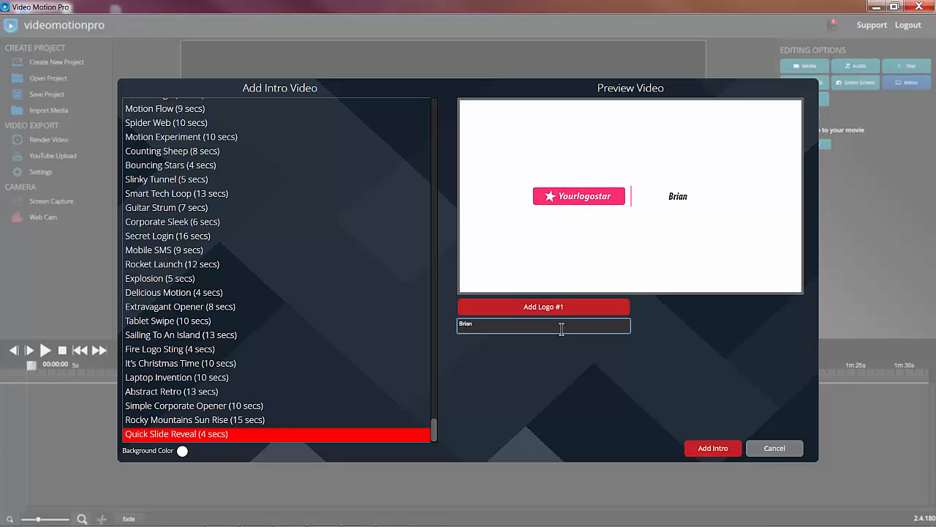
pyautogui.write('MC')
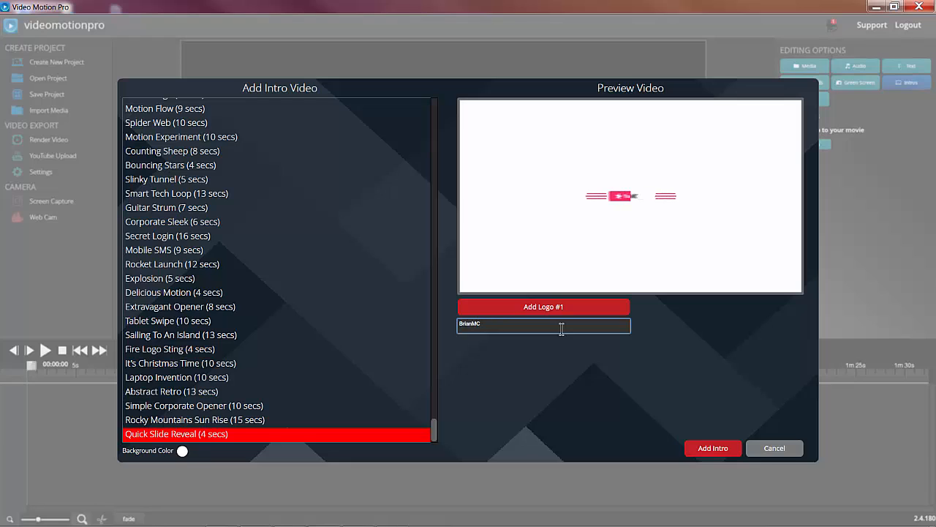
pyautogui.write('ollins')
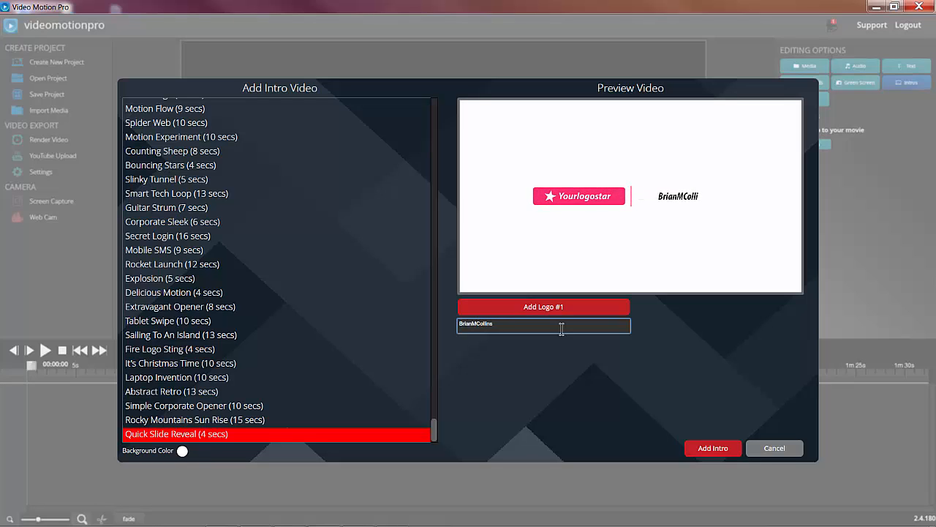
pyautogui.write('.')
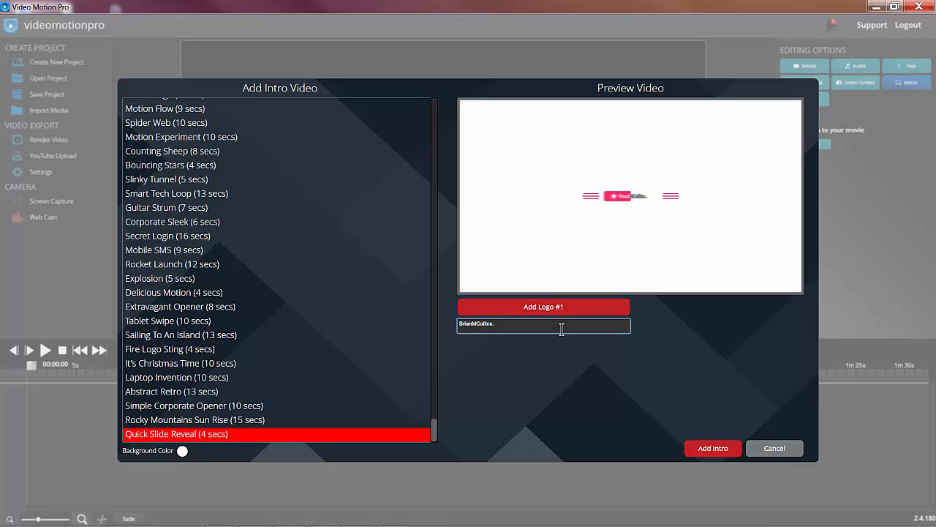
pyautogui.write('c')
pyautogui.write('o.uk')
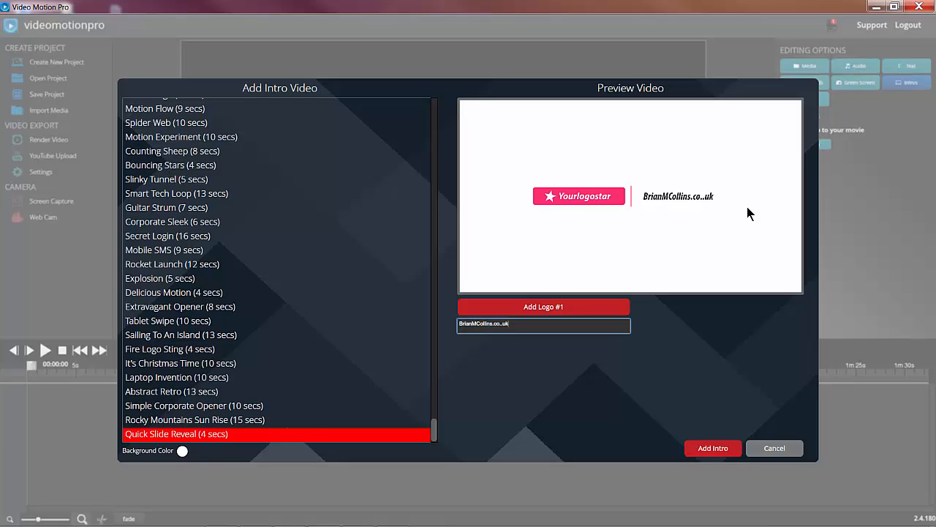
# Step: Add the customized intro to the project and play it back from the start
pyautogui.click(707, 446)
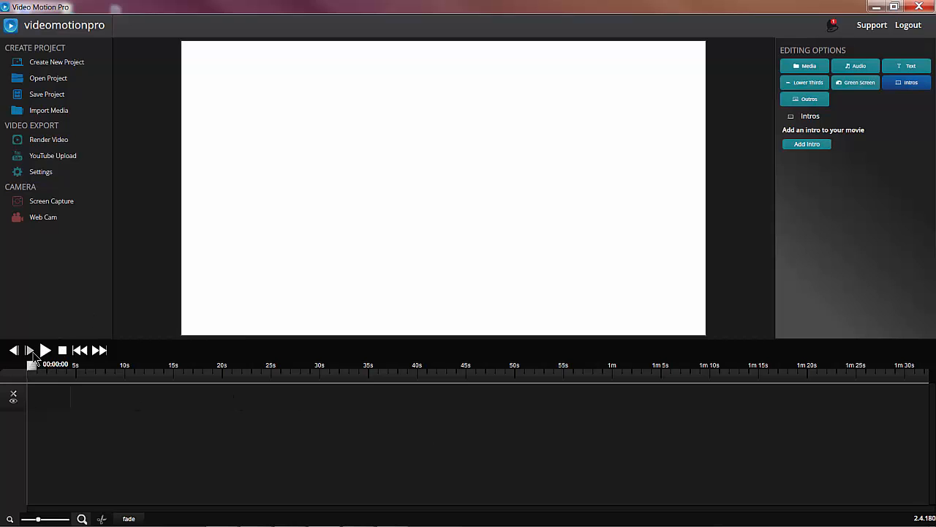
pyautogui.click(45, 351)
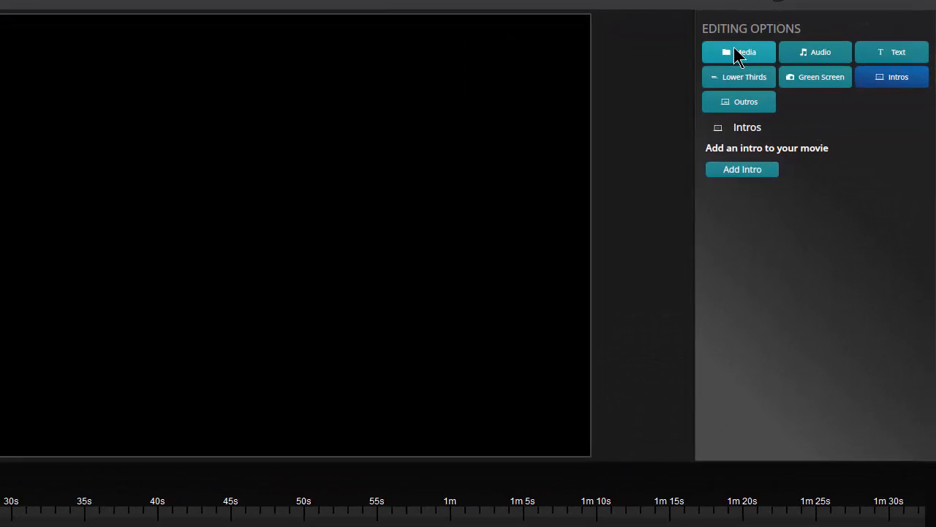
# Step: Import HP_Stream_X360_Intro.001.mp4 from the OneDrive Video folder and place it on a second track, starting where the intro ends
pyautogui.click(735, 51)
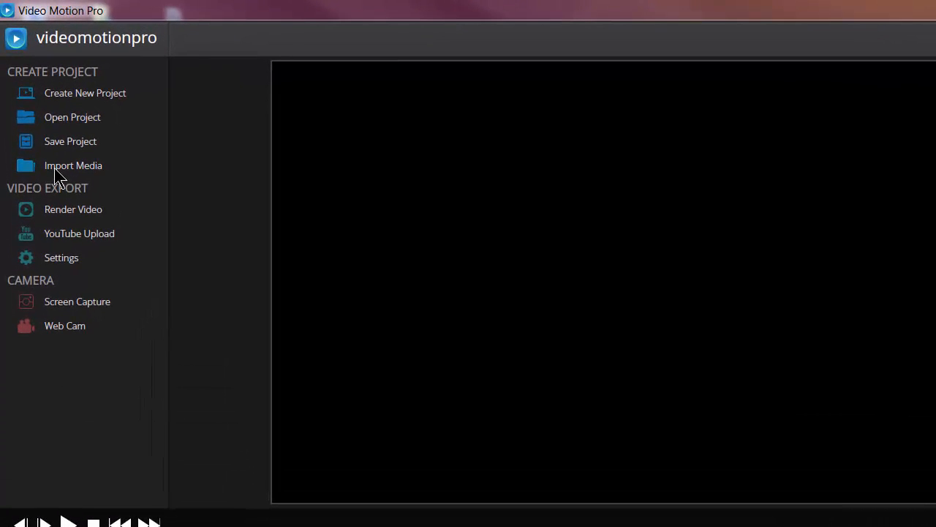
pyautogui.click(54, 168)
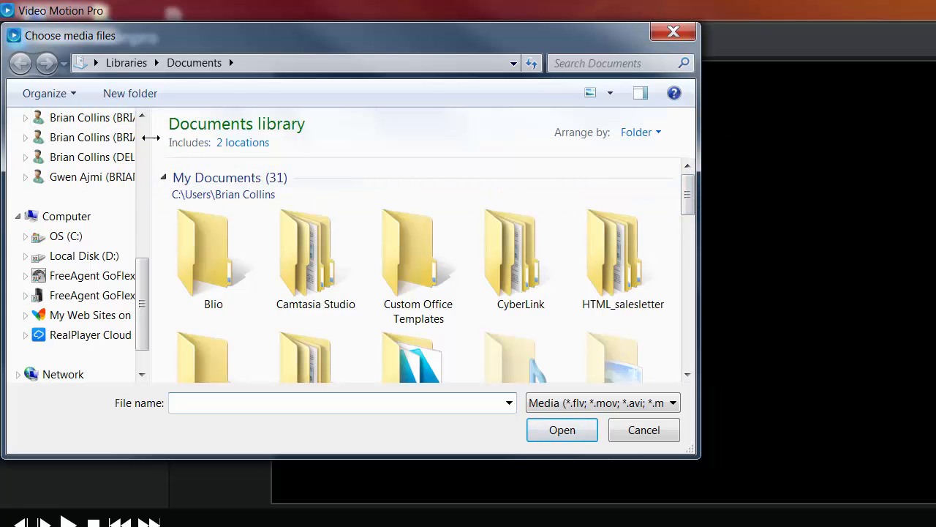
pyautogui.scroll(6, 144, 136)
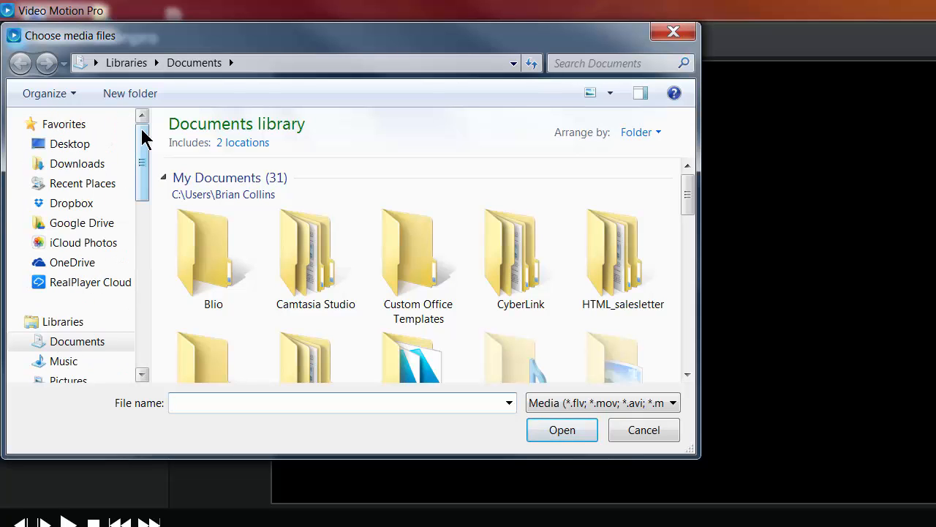
pyautogui.click(87, 268)
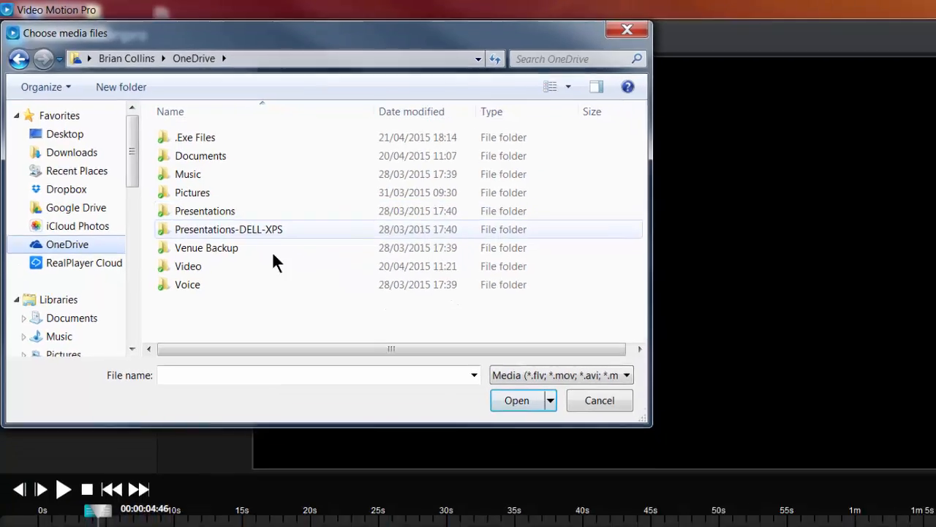
pyautogui.click(195, 269)
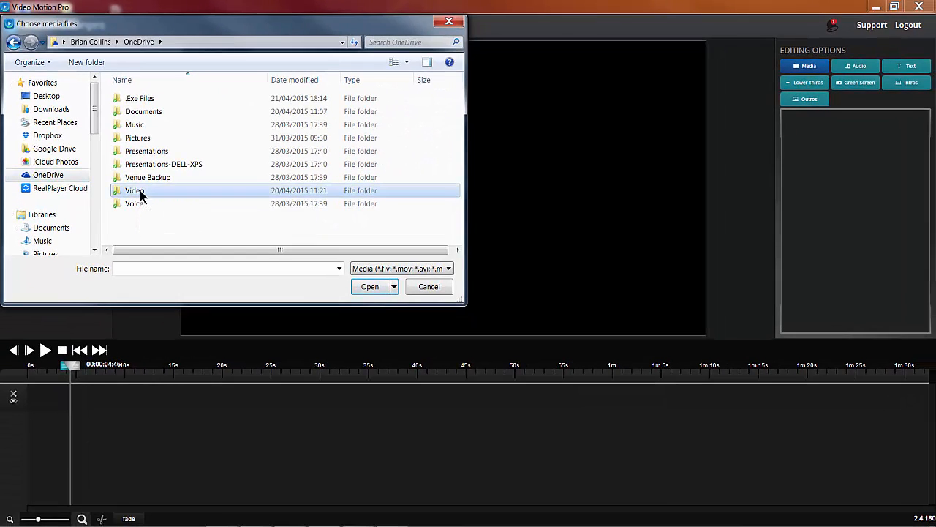
pyautogui.doubleClick(140, 190)
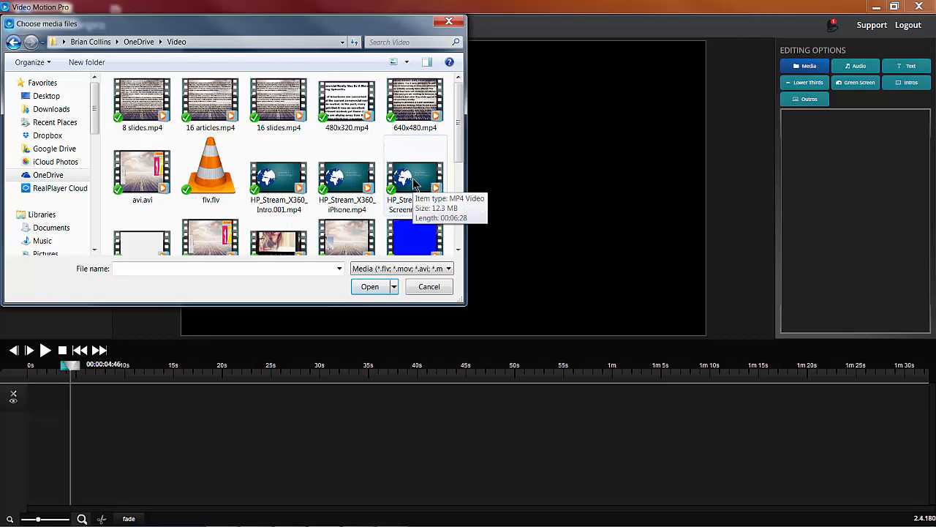
pyautogui.doubleClick(264, 183)
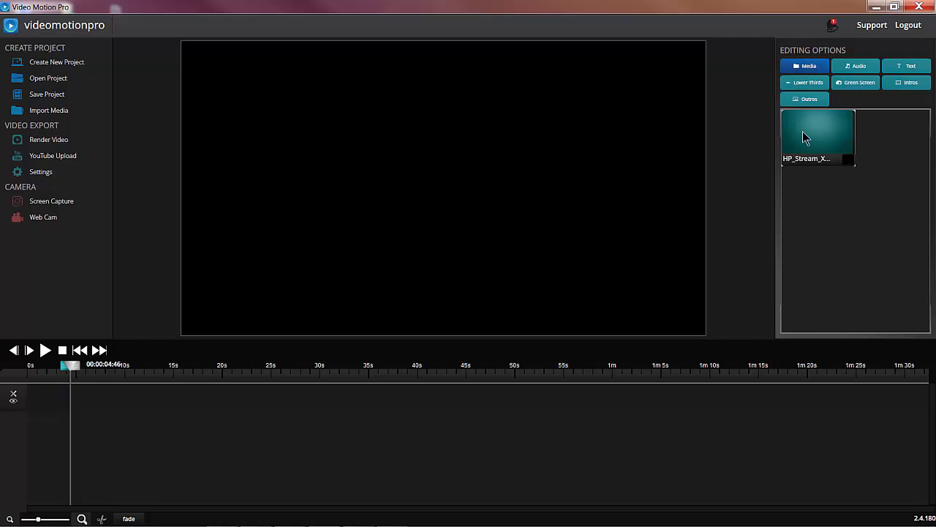
pyautogui.moveTo(804, 137); pyautogui.dragTo(93, 437)
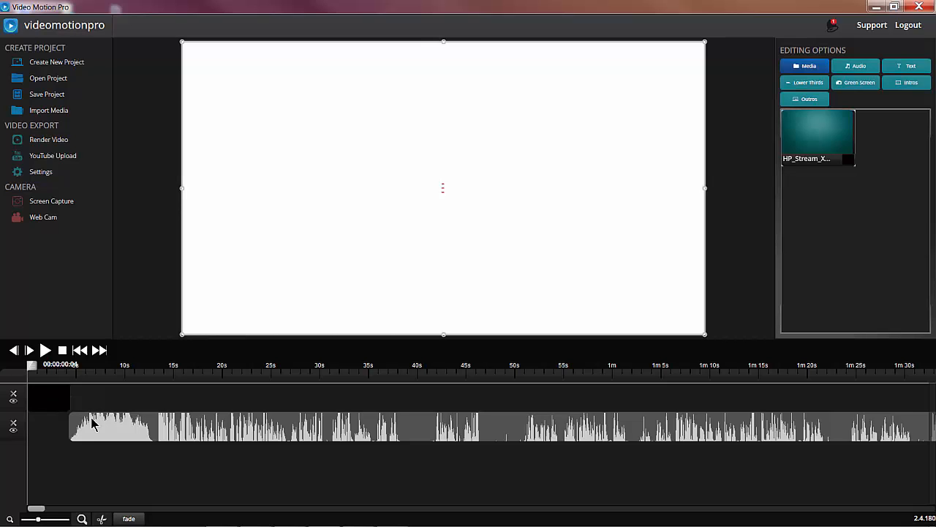
# Step: Cut the opening section of the HP Stream clip, from its start to about 13.2 s, and return the playhead to the beginning
pyautogui.click(121, 433)
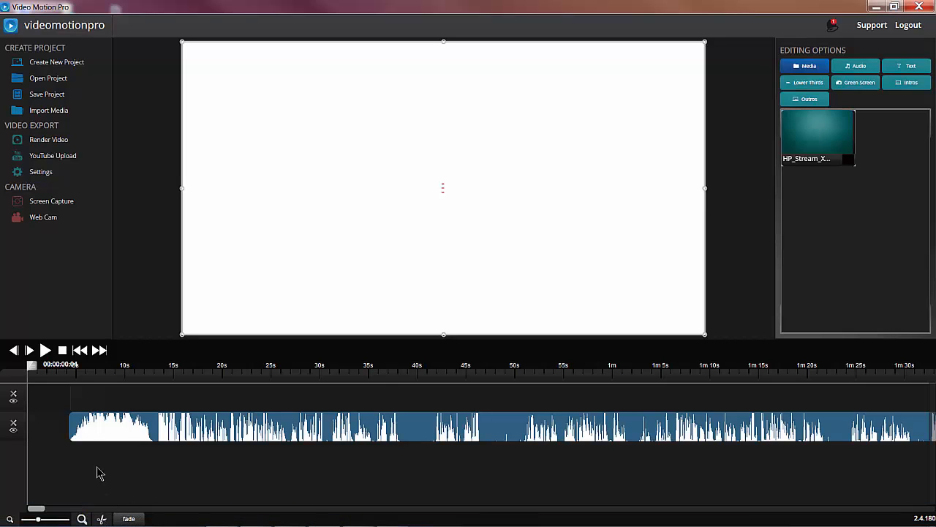
pyautogui.click(77, 371)
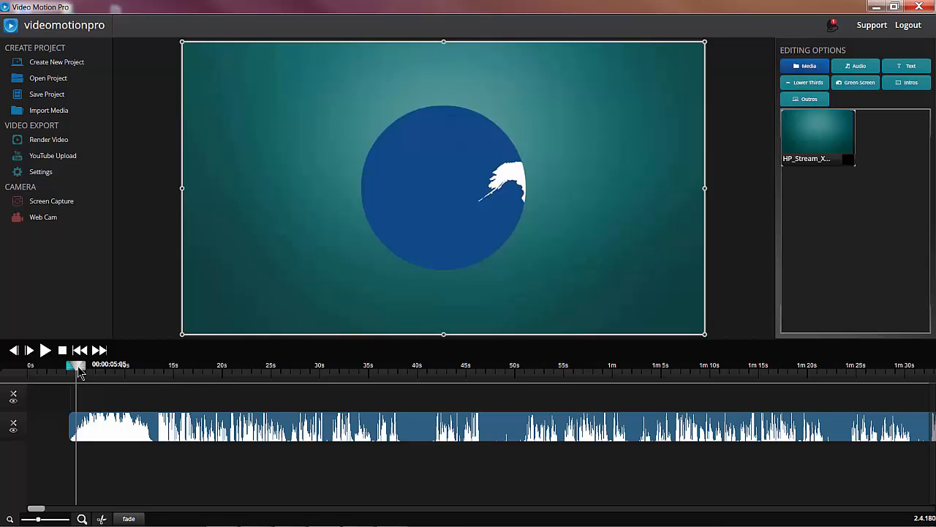
pyautogui.moveTo(79, 371); pyautogui.dragTo(163, 388)
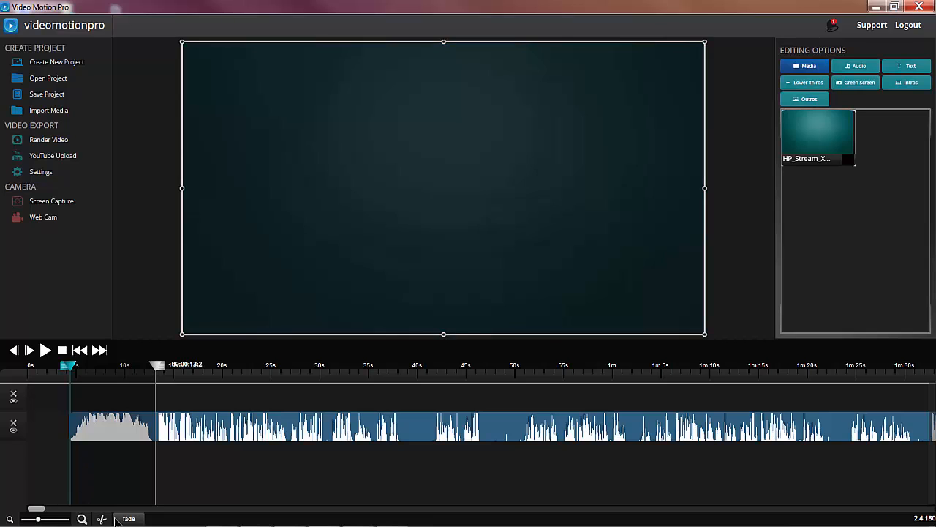
pyautogui.click(101, 519)
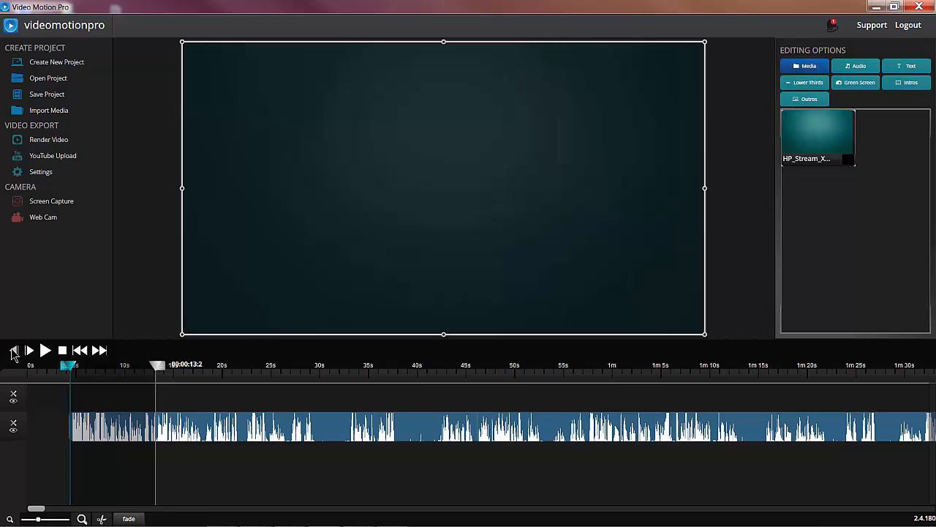
pyautogui.click(80, 351)
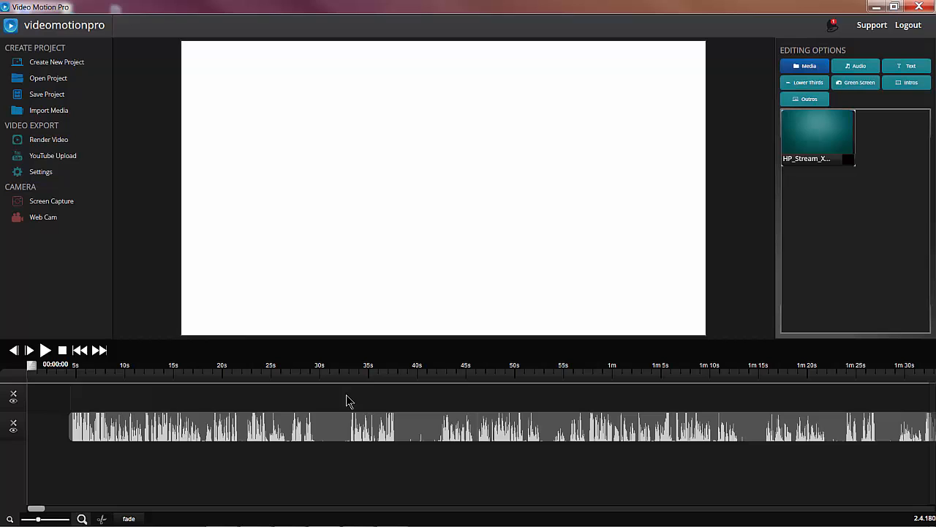
# Step: Play the project from the beginning to check the intro running into the trimmed HP Stream clip, and stop playback
pyautogui.click(45, 351)
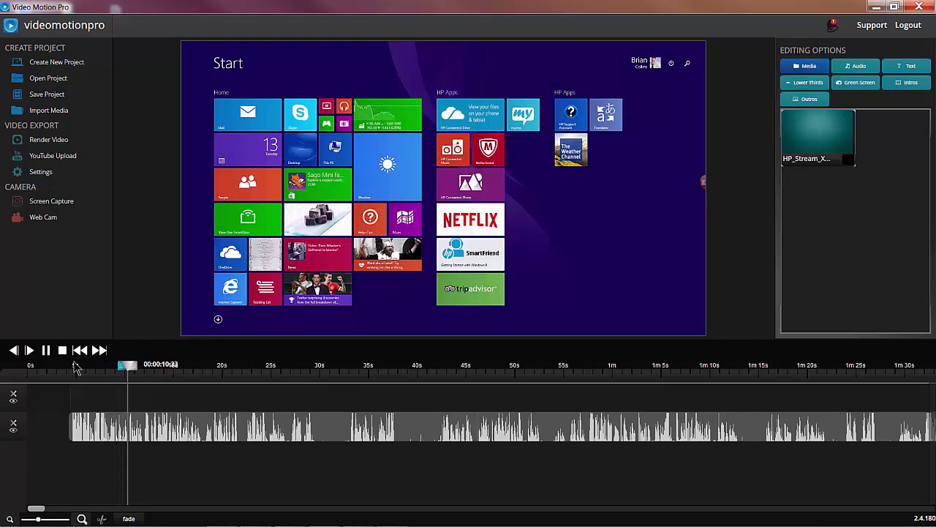
pyautogui.click(63, 350)
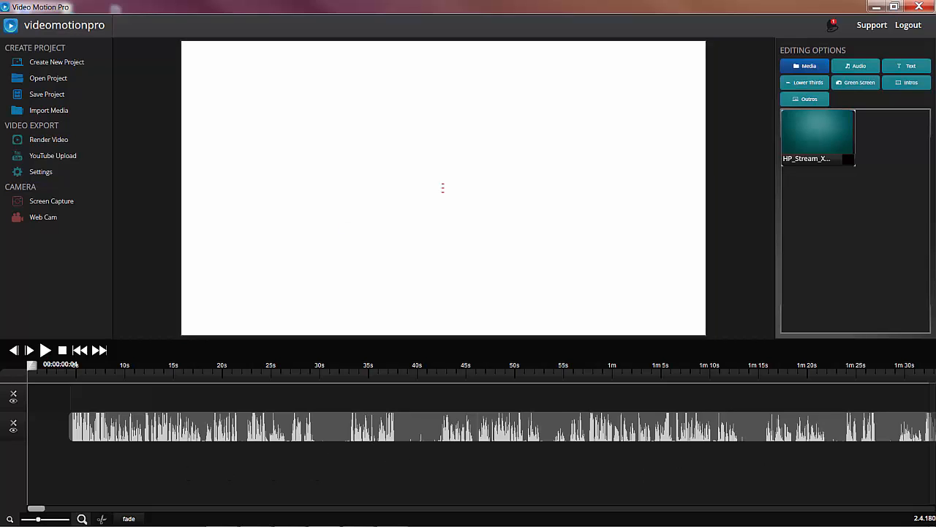
# Step: Place the playhead at the very end of the HP Stream clip on the timeline
pyautogui.moveTo(13, 518)
pyautogui.click(10, 520)
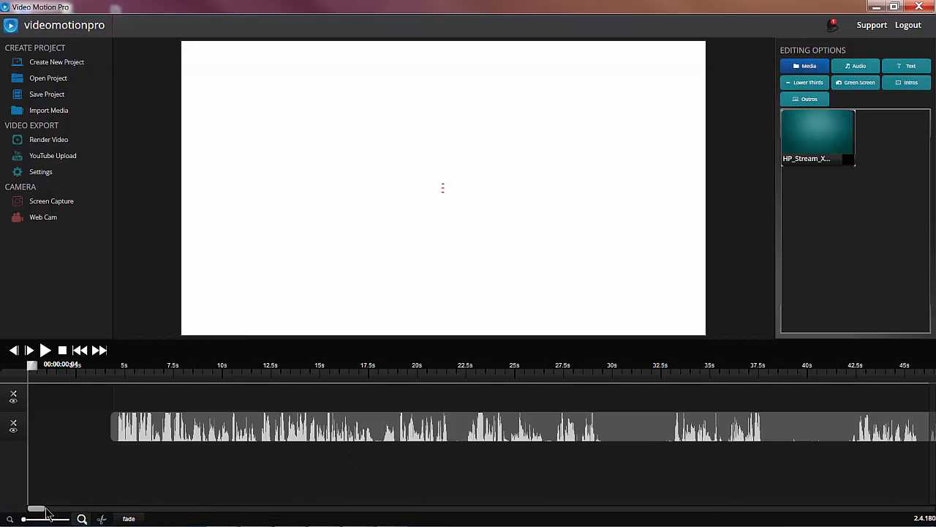
pyautogui.moveTo(45, 512); pyautogui.dragTo(64, 512)
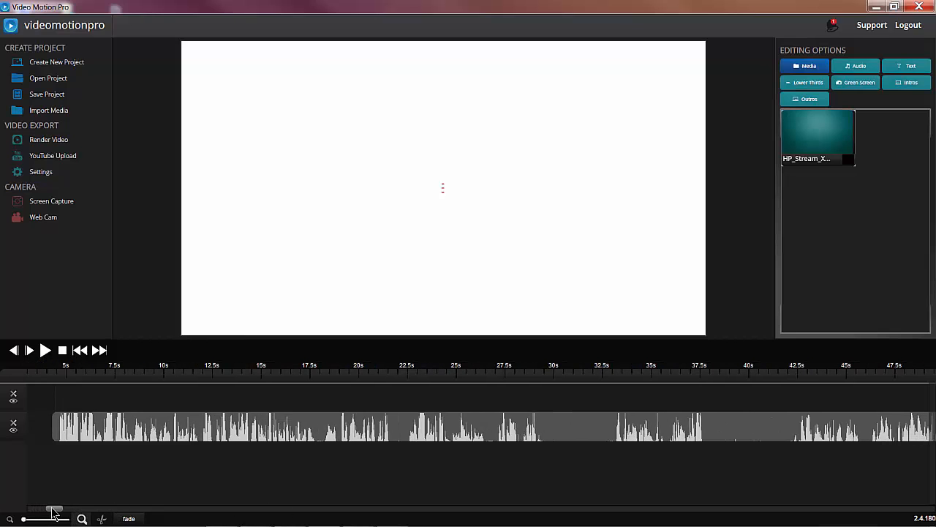
pyautogui.moveTo(54, 512); pyautogui.dragTo(935, 524)
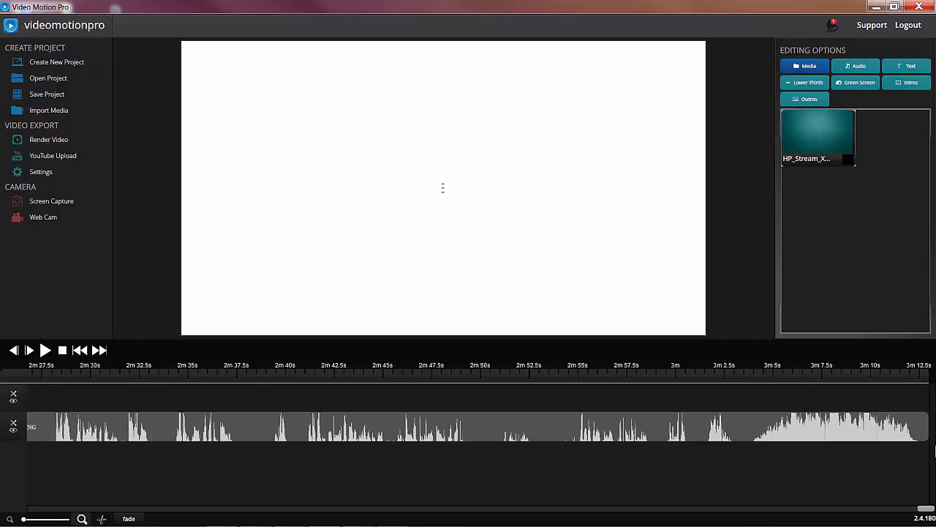
pyautogui.click(928, 371)
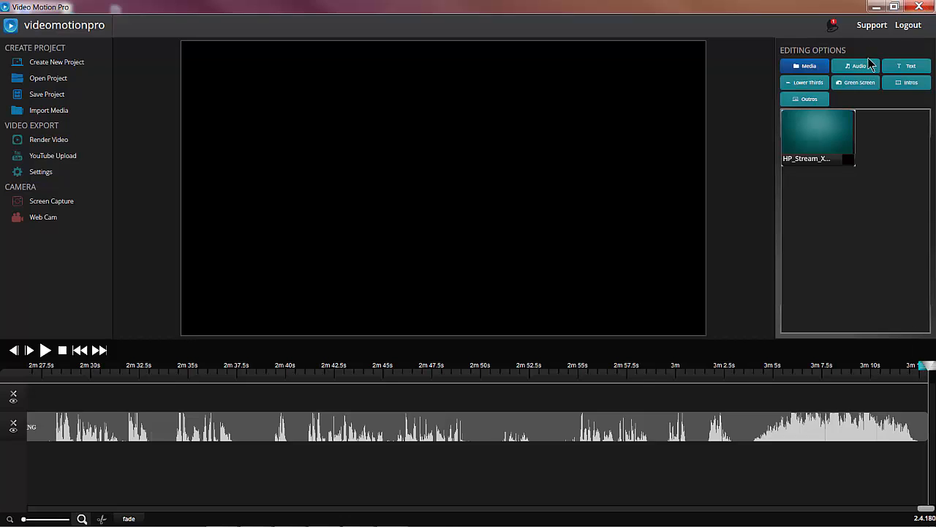
# Step: Add the 16-second Motion Zoom Outro after the HP Stream clip and play it back from where the clip ends
pyautogui.click(816, 102)
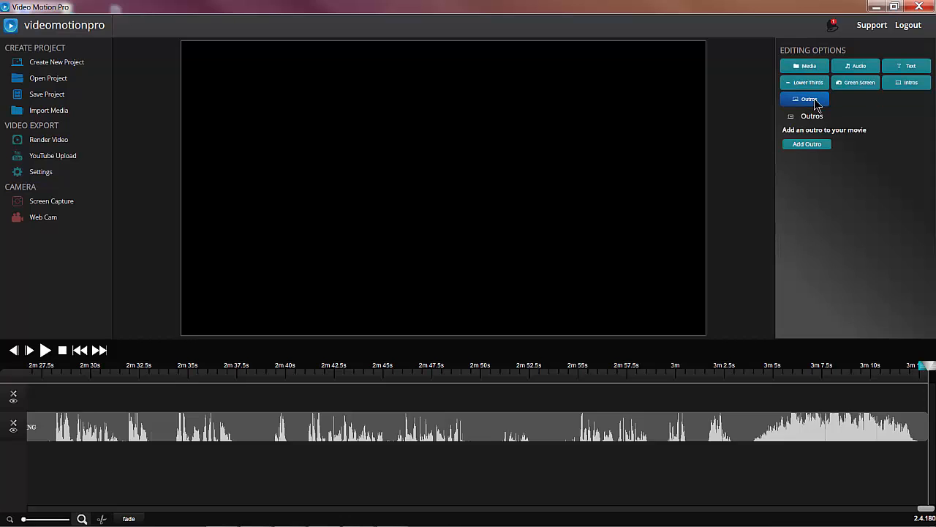
pyautogui.click(801, 149)
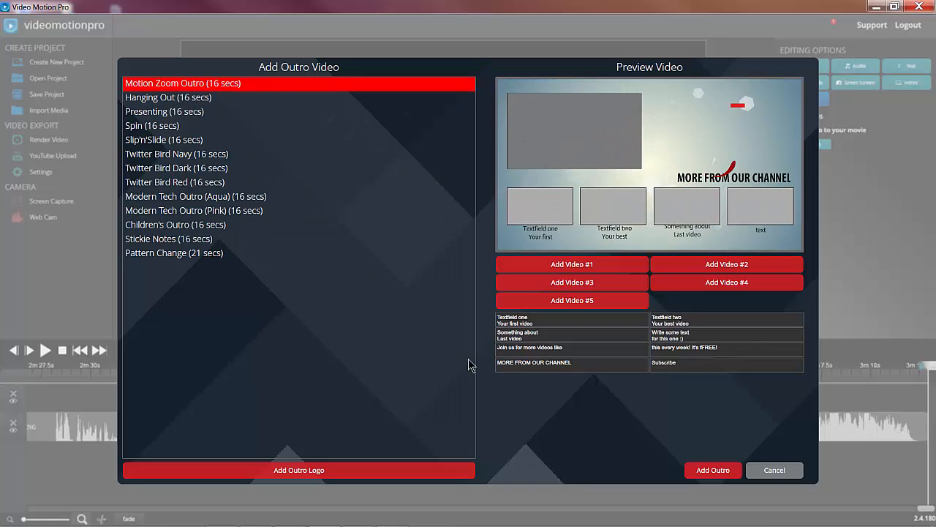
pyautogui.click(698, 471)
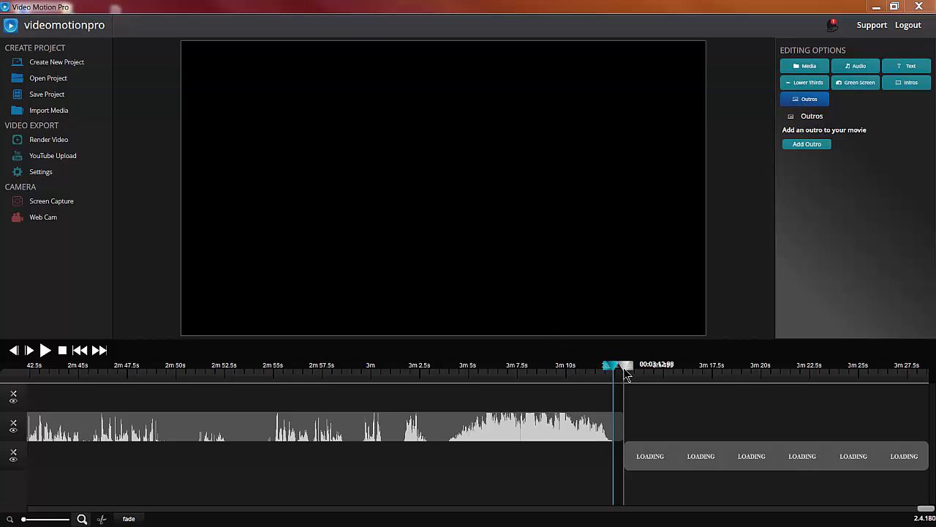
pyautogui.click(45, 350)
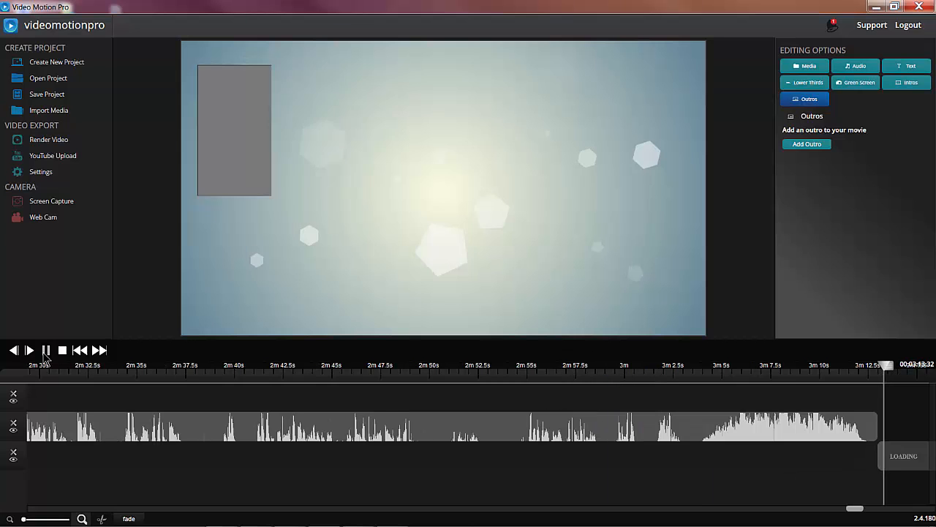